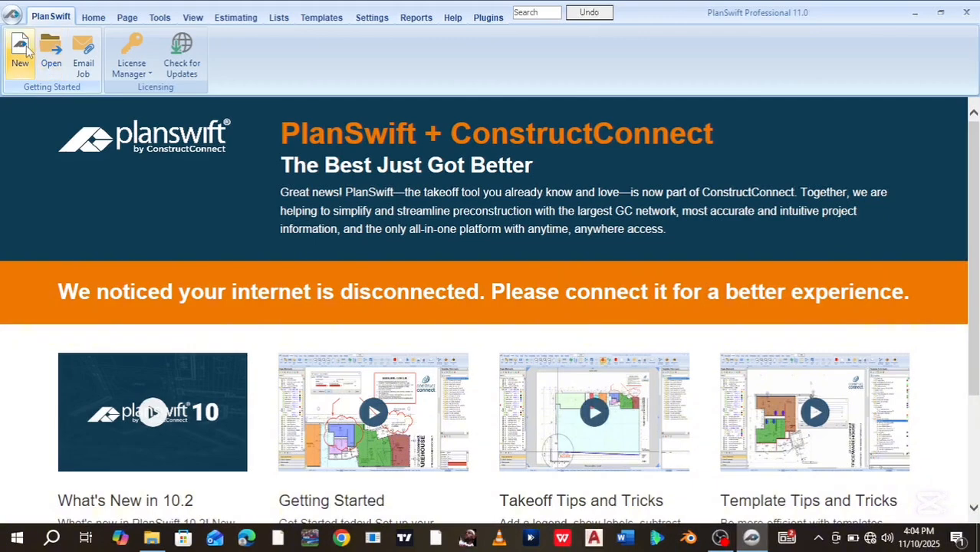
# Step: Start a new job with job number TUTORIALS and description TEMPLATE, leaving the notes empty
pyautogui.click(25, 47)
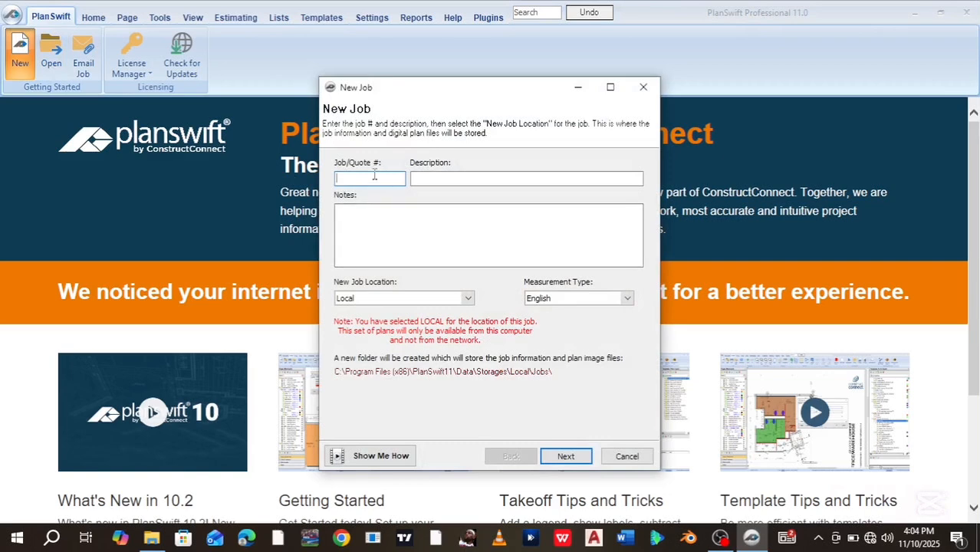
pyautogui.write('TUTORIALS')
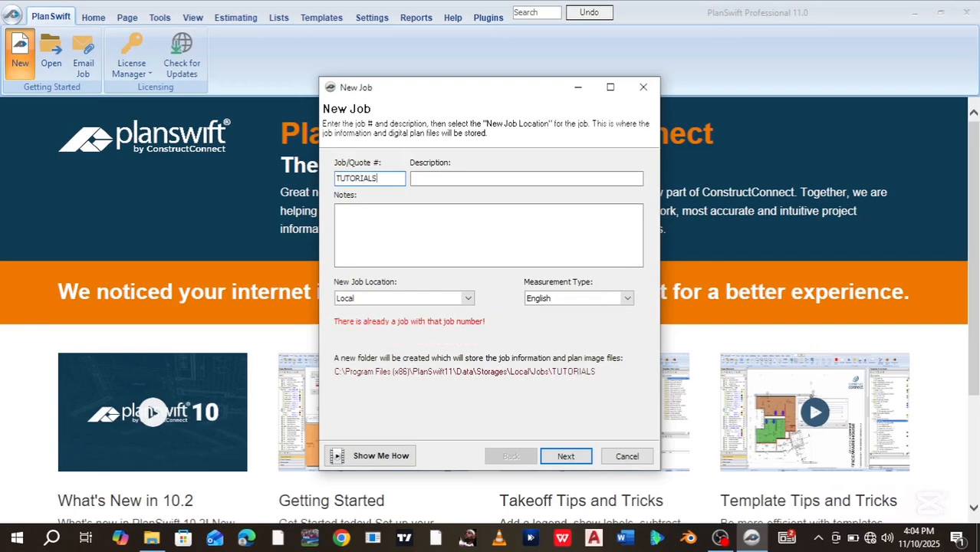
pyautogui.click(430, 177)
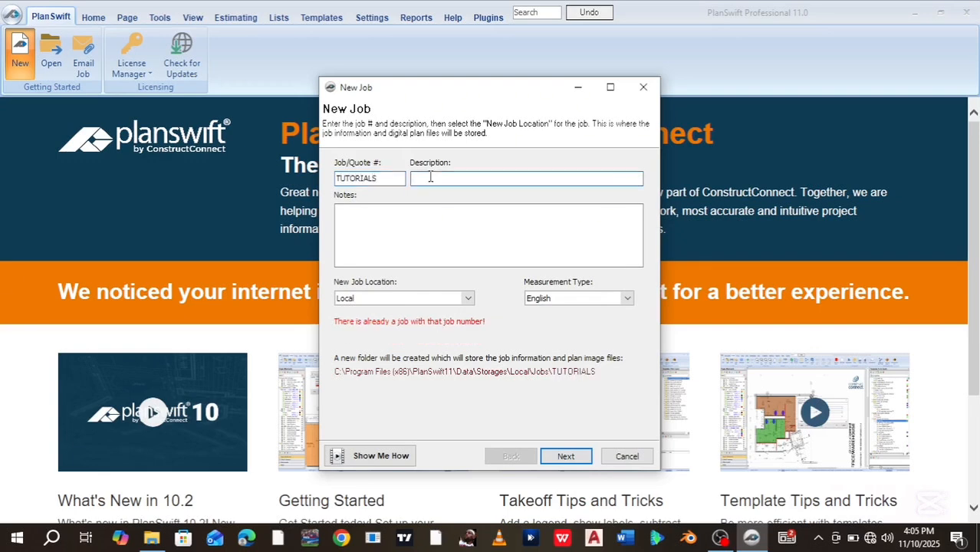
pyautogui.write('TEMPLATE')
pyautogui.click(385, 218)
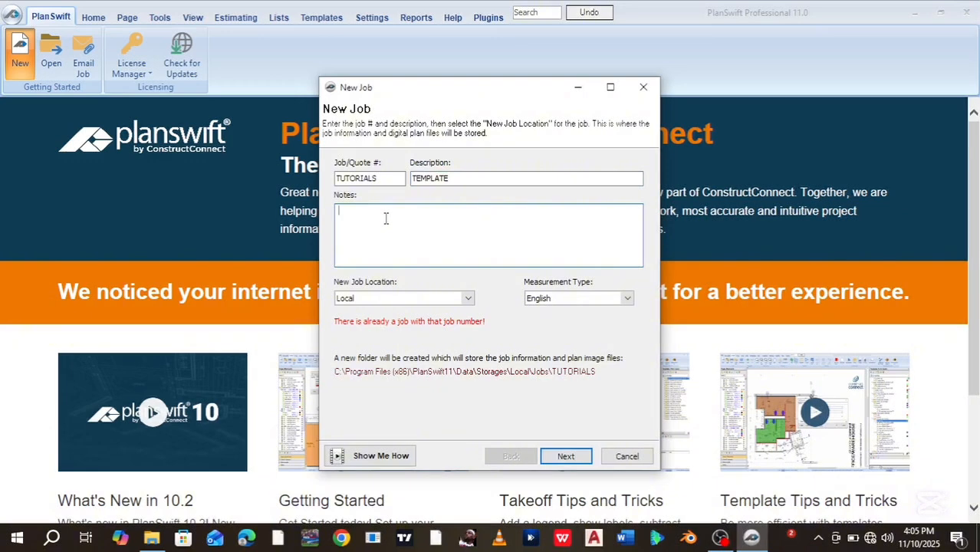
# Step: Keep the job location Local, set the measurement type to Metric, and try to proceed with the job setup
pyautogui.click(463, 298)
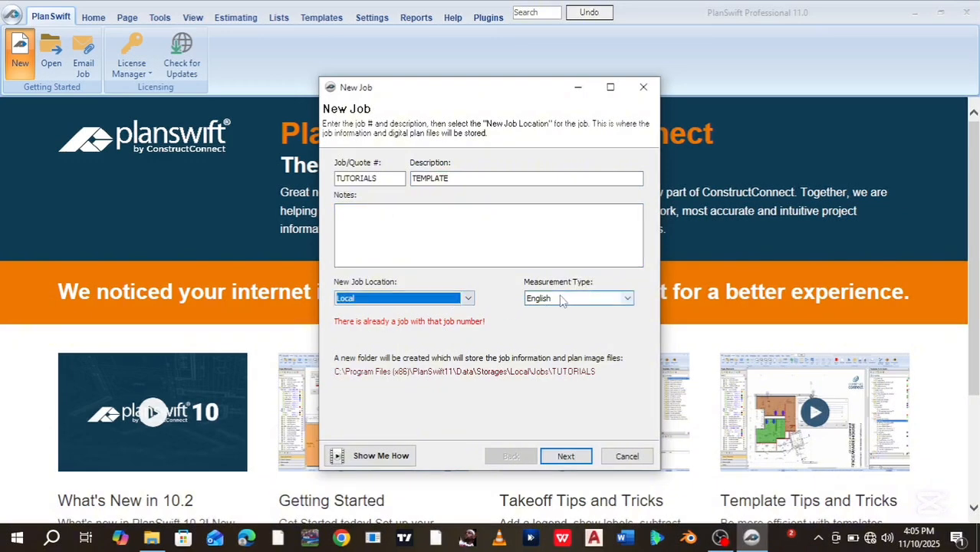
pyautogui.click(627, 298)
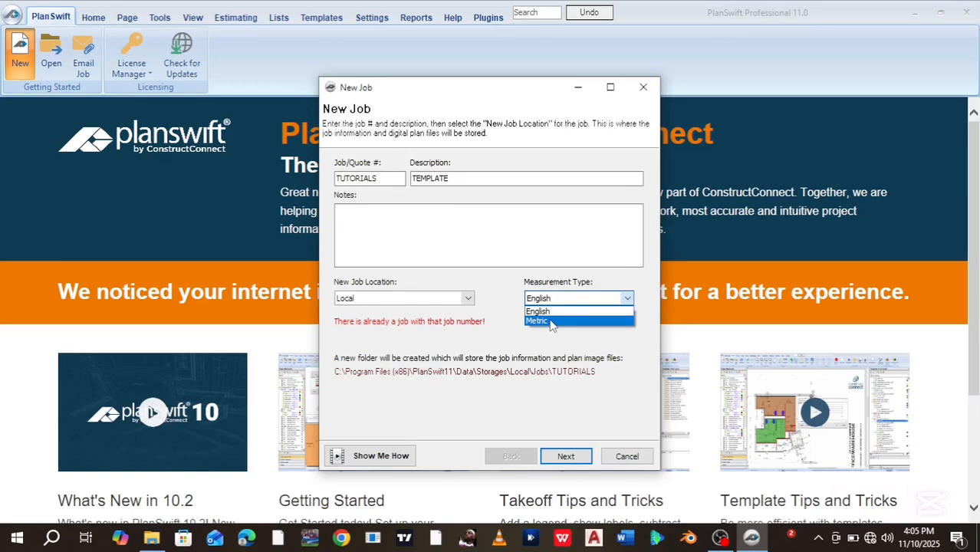
pyautogui.click(552, 321)
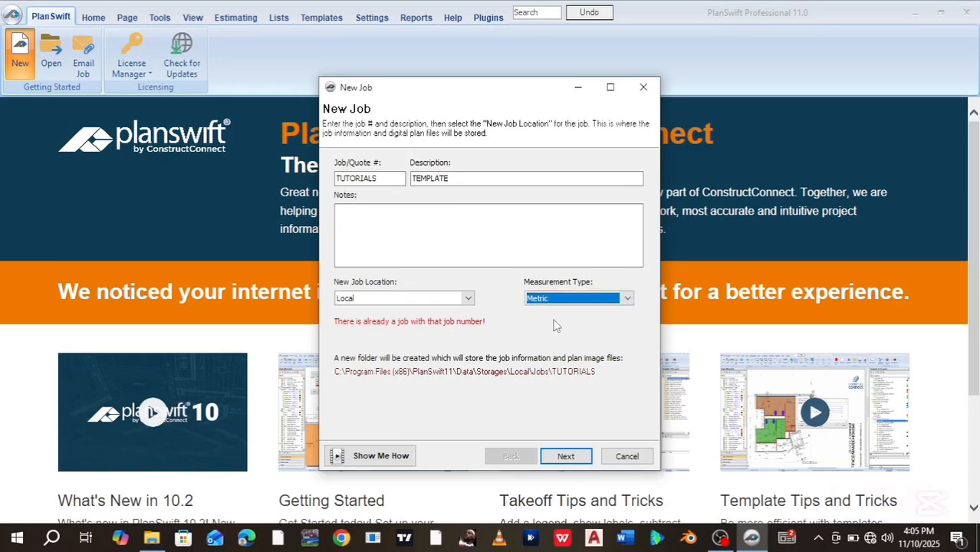
pyautogui.click(567, 456)
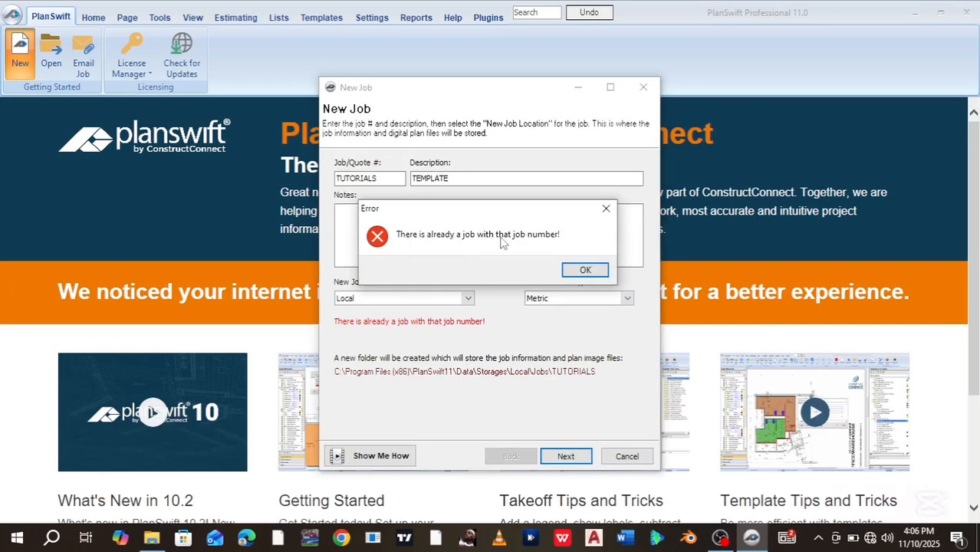
pyautogui.click(585, 269)
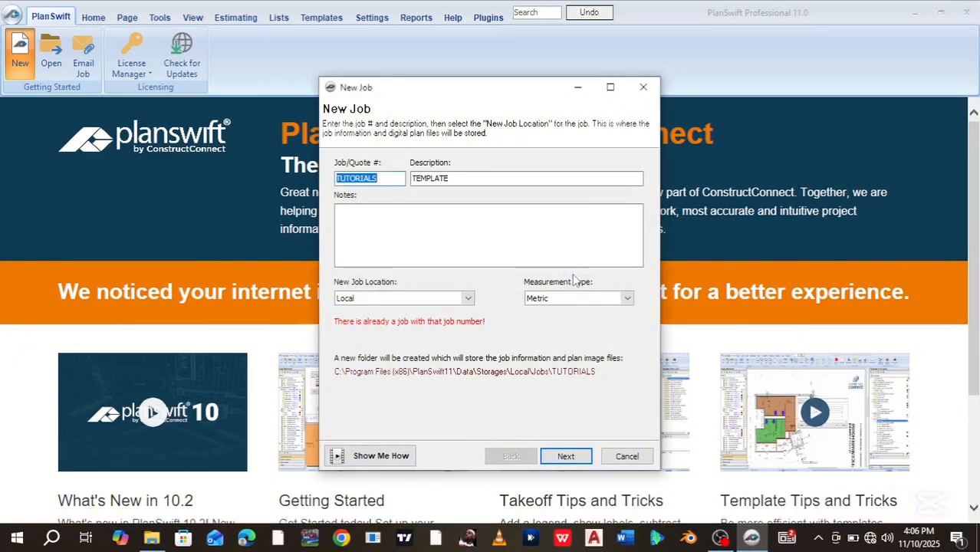
# Step: Replace the job number with PLANSWIFT and proceed to choosing the image files
pyautogui.click(381, 179)
pyautogui.press('BackSpace')
pyautogui.press('BackSpace')
pyautogui.press('BackSpace')
pyautogui.press('BackSpace')
pyautogui.press('BackSpace')
pyautogui.press('BackSpace')
pyautogui.press('BackSpace')
pyautogui.press('BackSpace')
pyautogui.press('BackSpace')
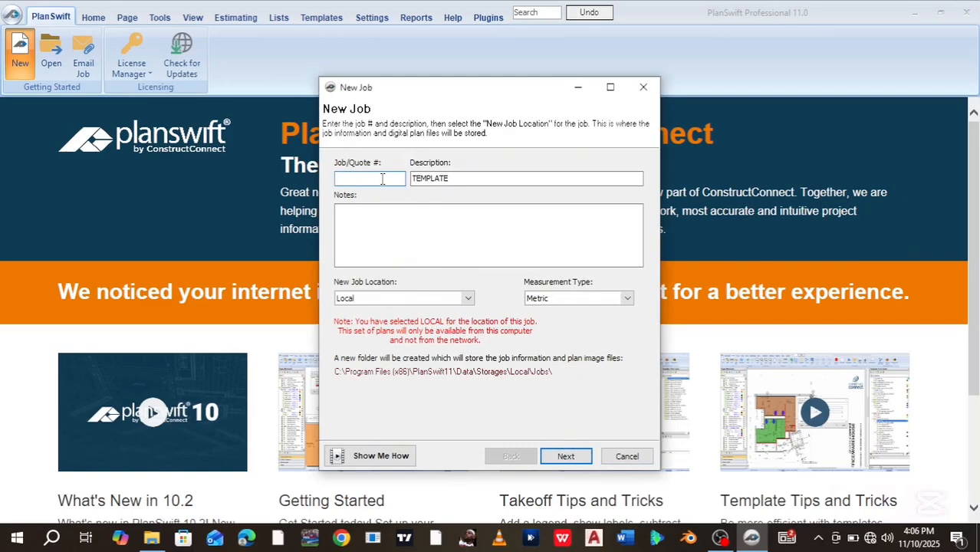
pyautogui.write('PLANSWIFT')
pyautogui.click(559, 460)
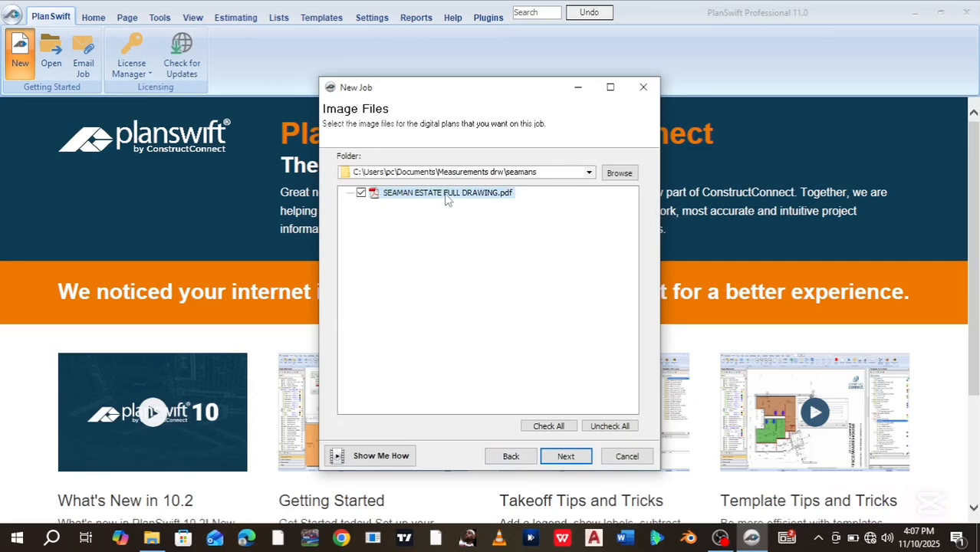
# Step: Choose the seamans folder inside Documents\Measurements drw as the plan source and proceed with SEAMAN ESTATE FULL DRAWING.pdf checked
pyautogui.click(613, 176)
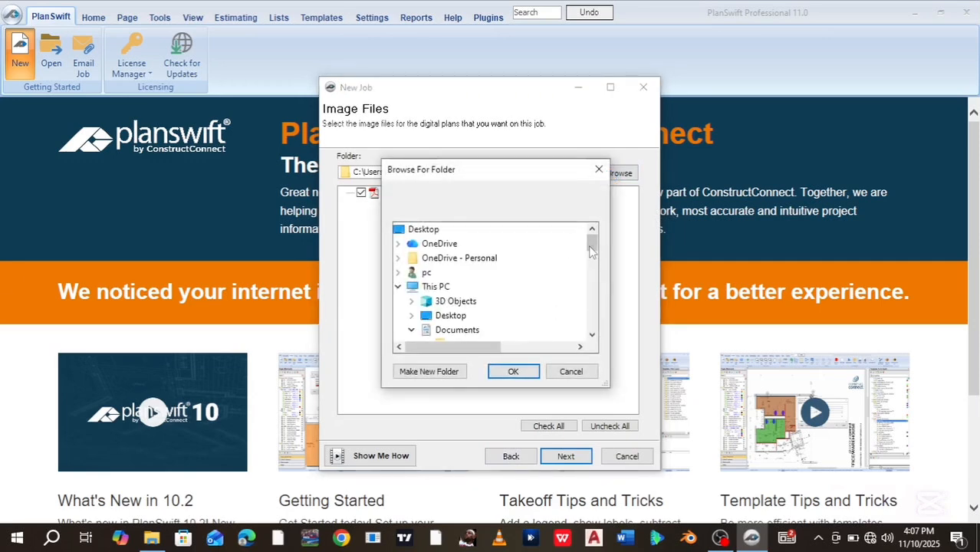
pyautogui.moveTo(592, 245); pyautogui.dragTo(593, 256)
pyautogui.click(467, 287)
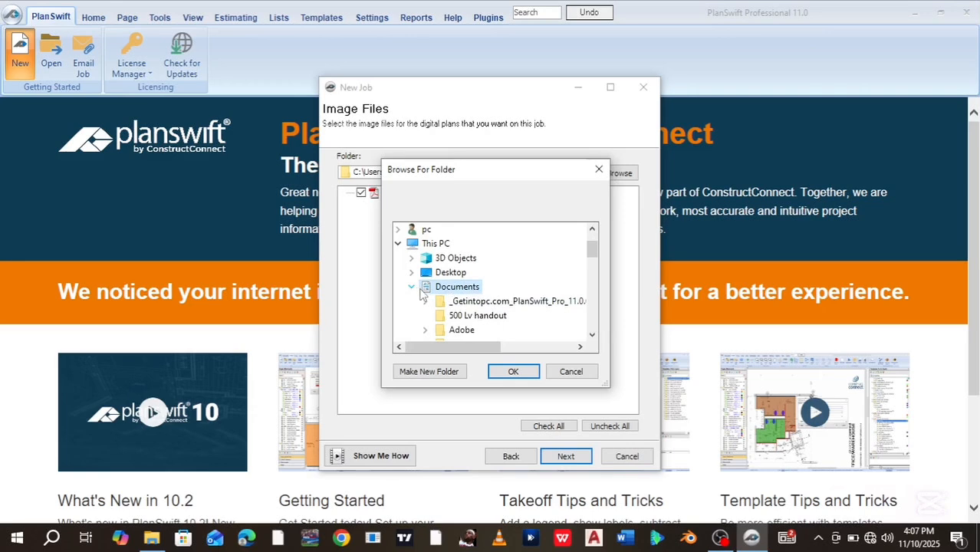
pyautogui.moveTo(584, 256); pyautogui.dragTo(580, 286)
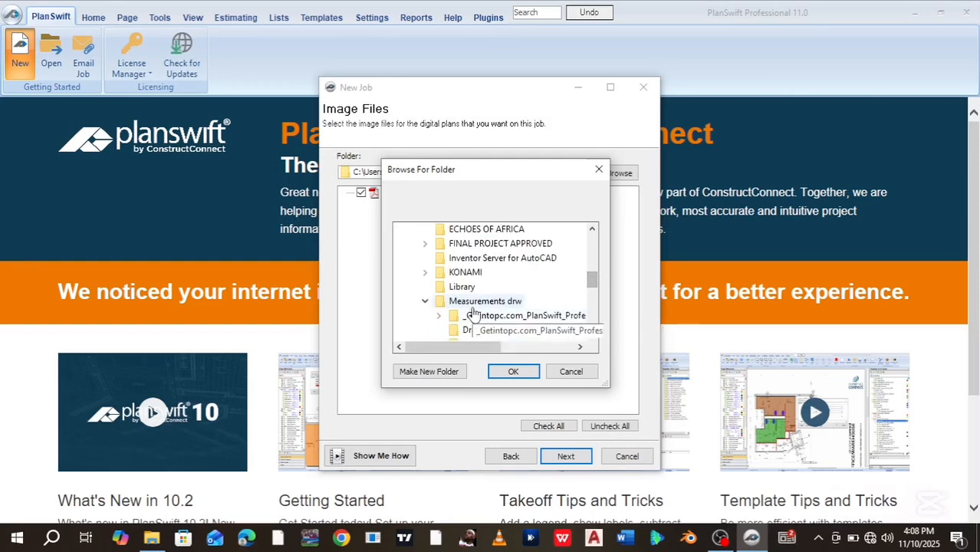
pyautogui.click(426, 301)
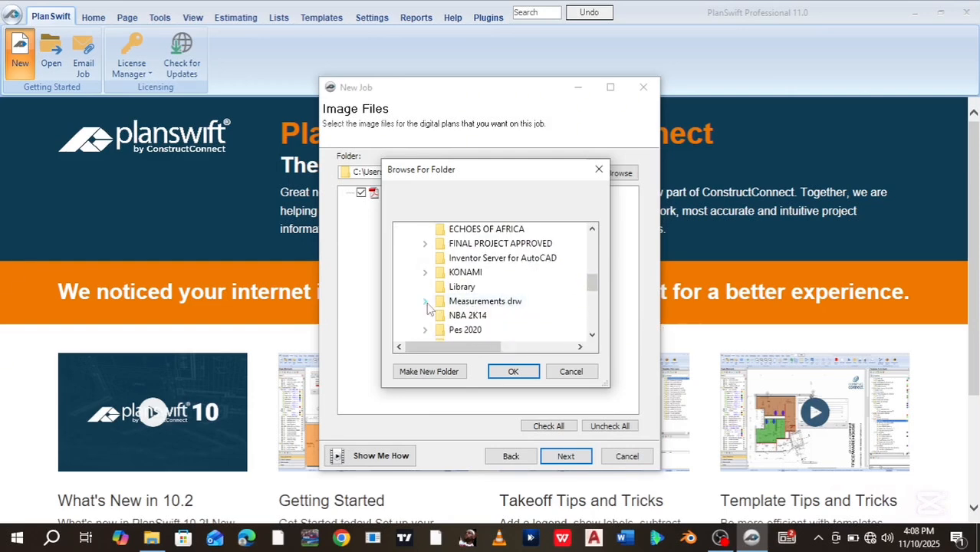
pyautogui.click(426, 301)
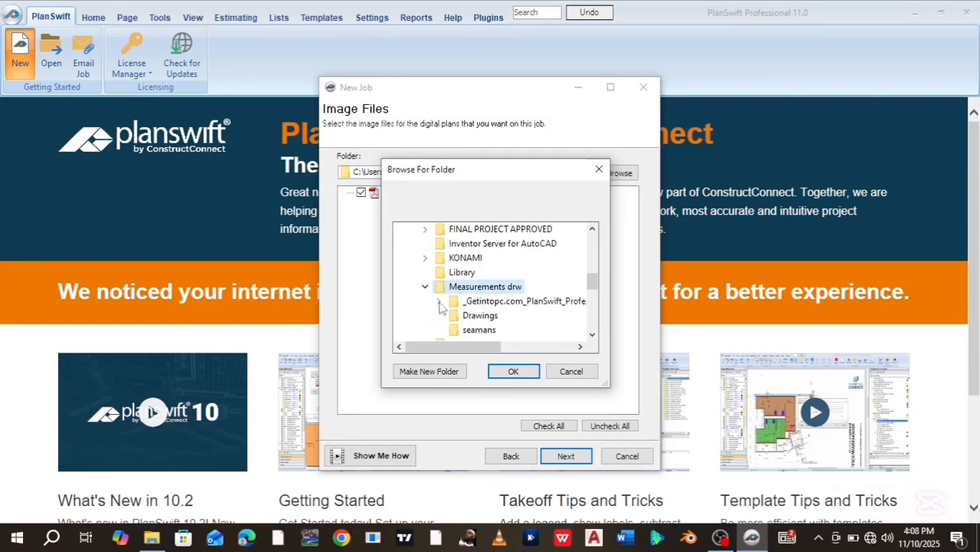
pyautogui.scroll(-2, 591, 295)
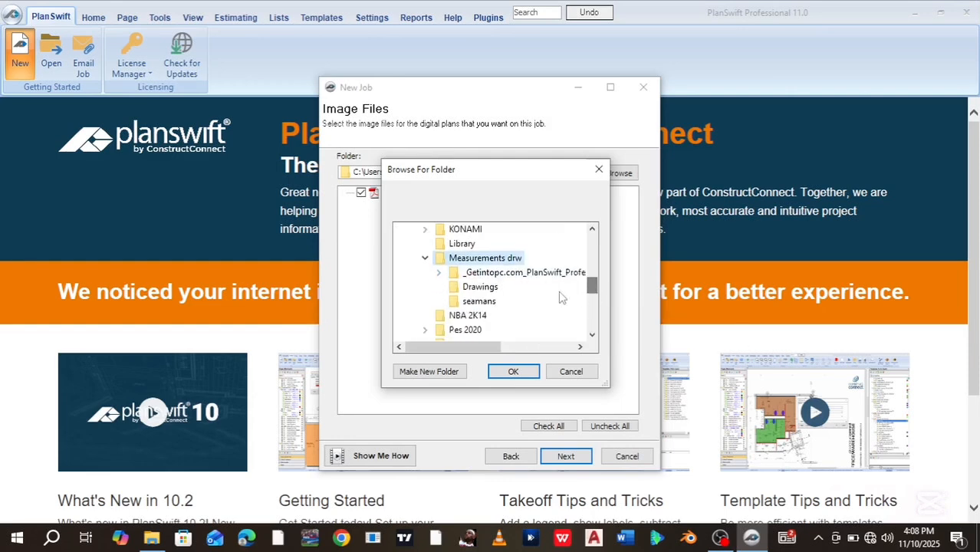
pyautogui.click(477, 304)
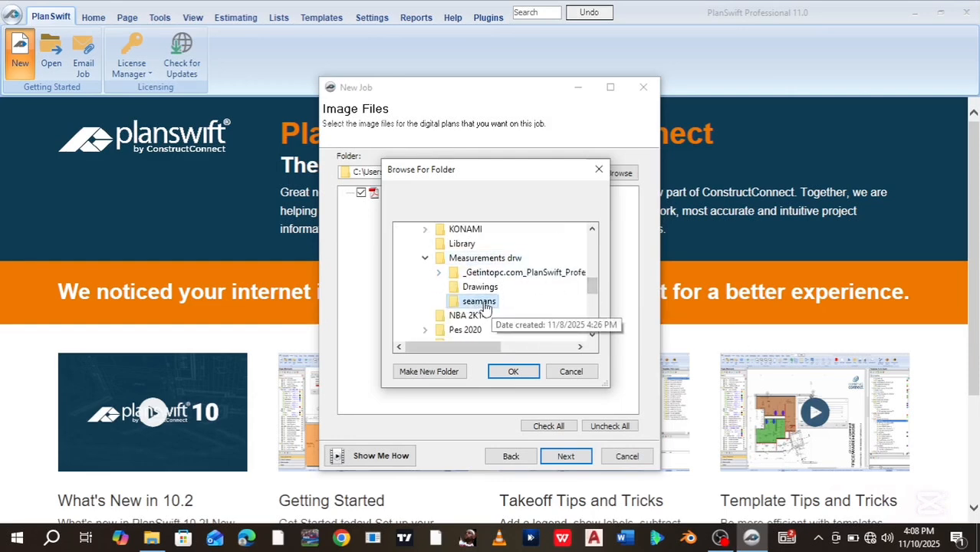
pyautogui.click(512, 372)
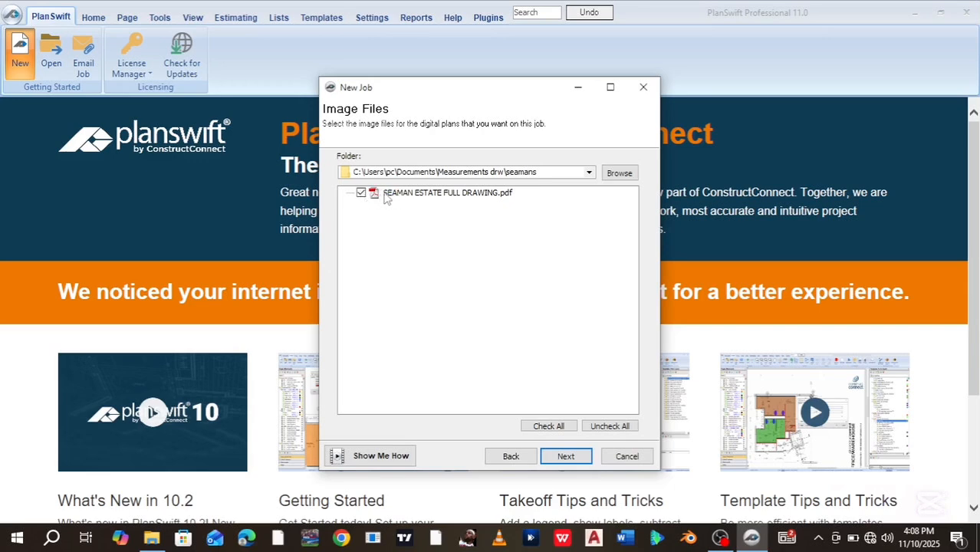
pyautogui.click(565, 456)
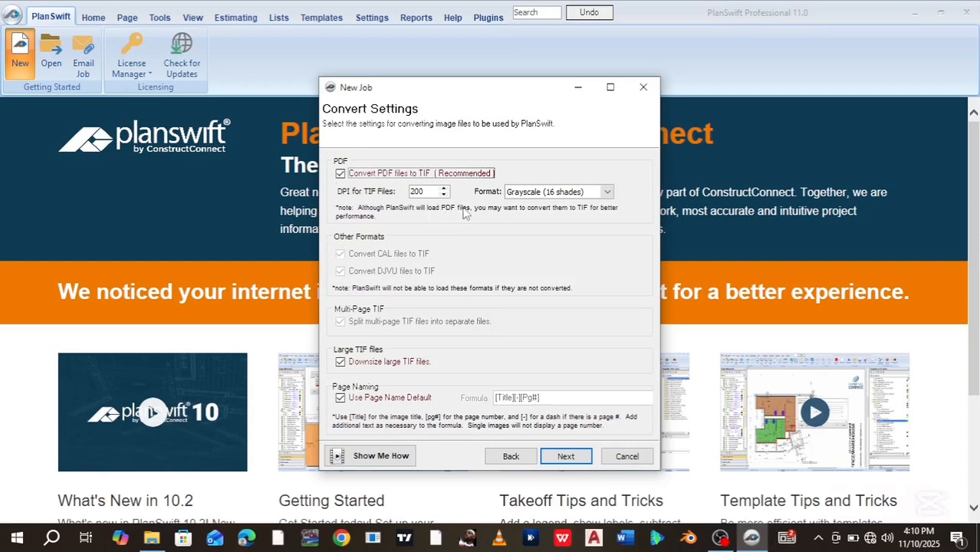
# Step: Keep the PDF-to-TIF conversion format at Grayscale (16 shades) and finish creating the job
pyautogui.click(605, 195)
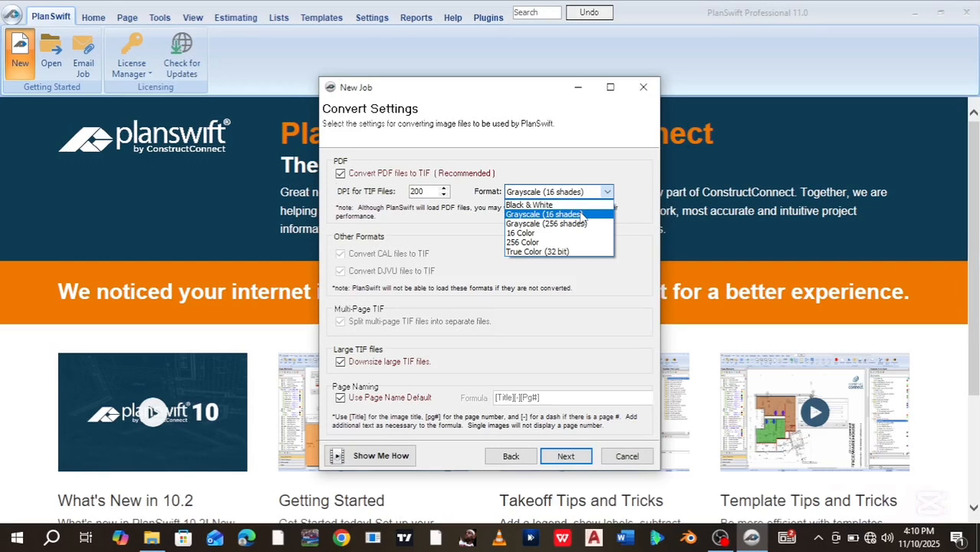
pyautogui.click(583, 215)
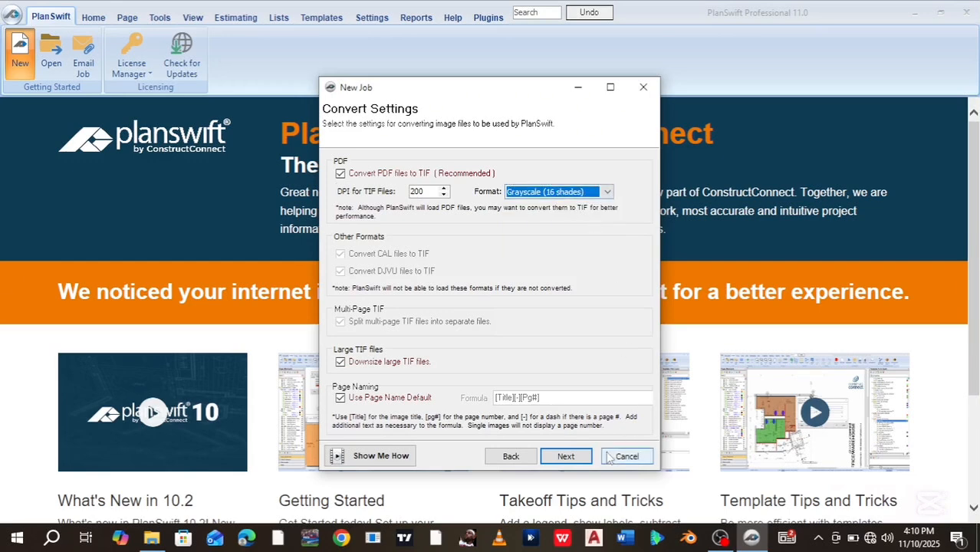
pyautogui.click(566, 456)
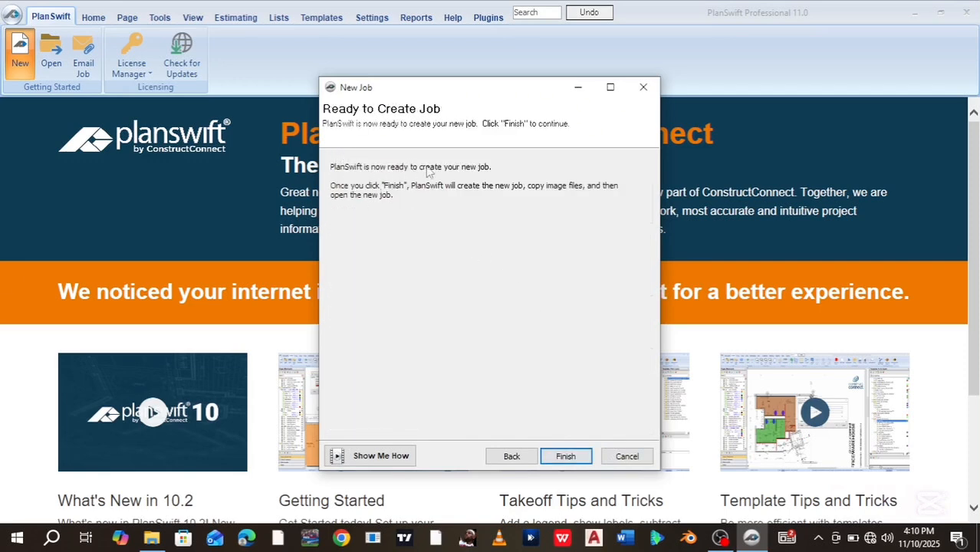
pyautogui.click(566, 456)
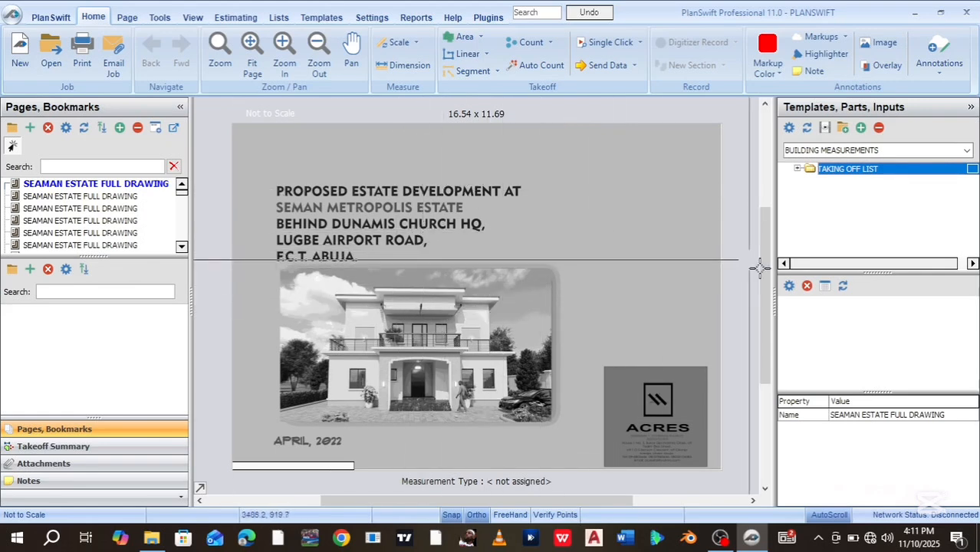
# Step: Look through the imported estate drawing pages, from the exterior 3D views to the left side elevation
pyautogui.moveTo(764, 267); pyautogui.dragTo(773, 257)
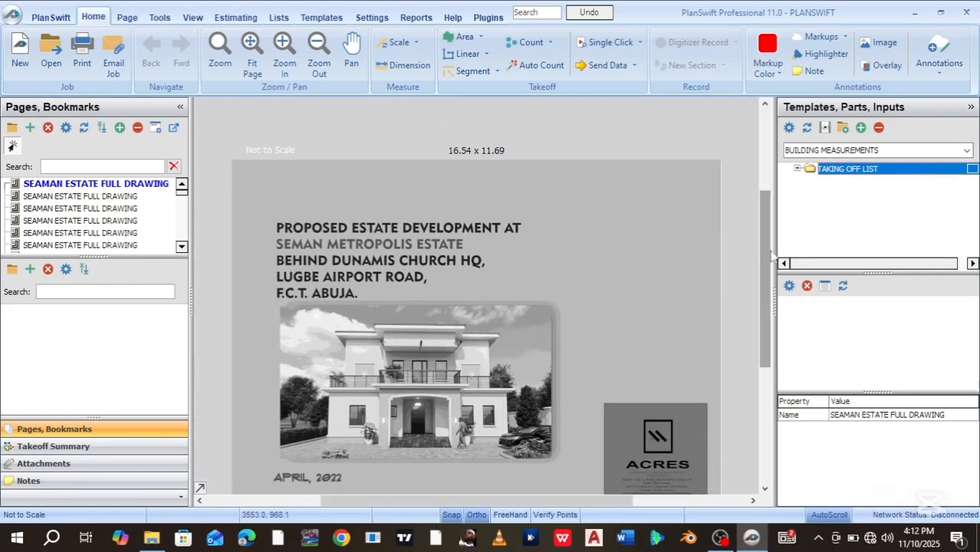
pyautogui.click(98, 196)
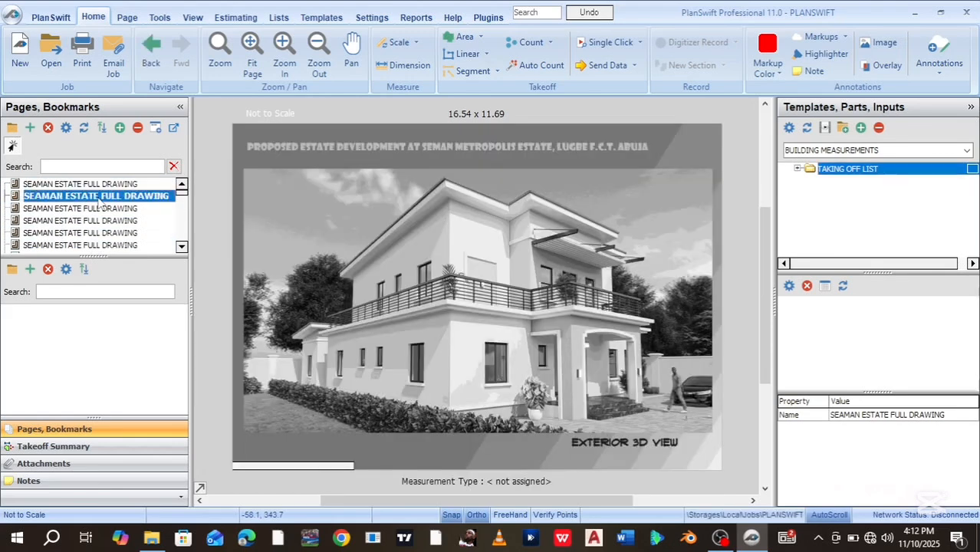
pyautogui.click(68, 209)
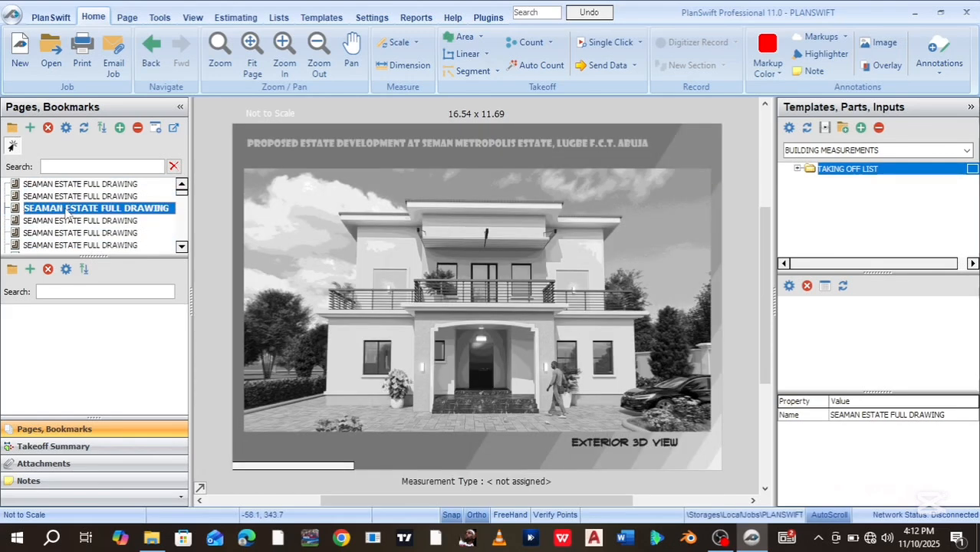
pyautogui.click(67, 221)
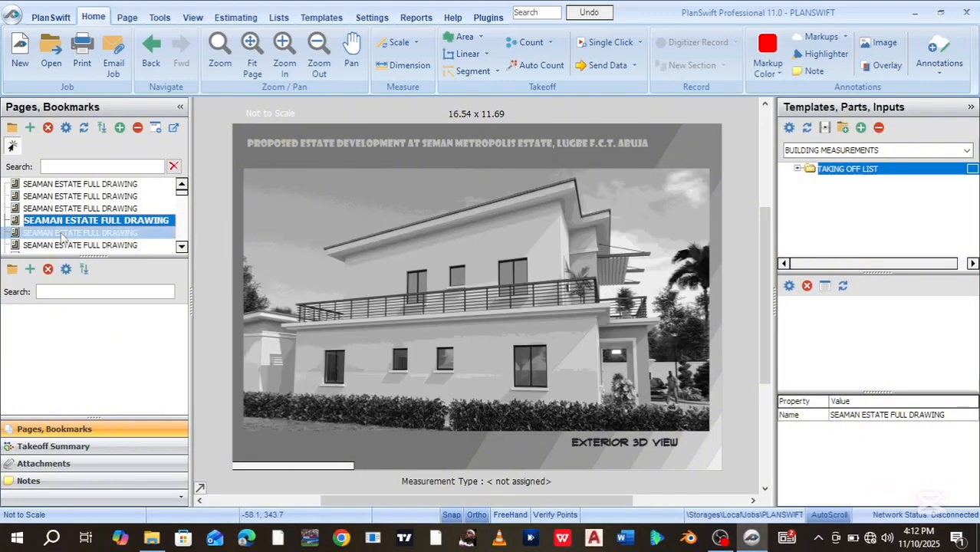
pyautogui.click(63, 234)
pyautogui.click(61, 245)
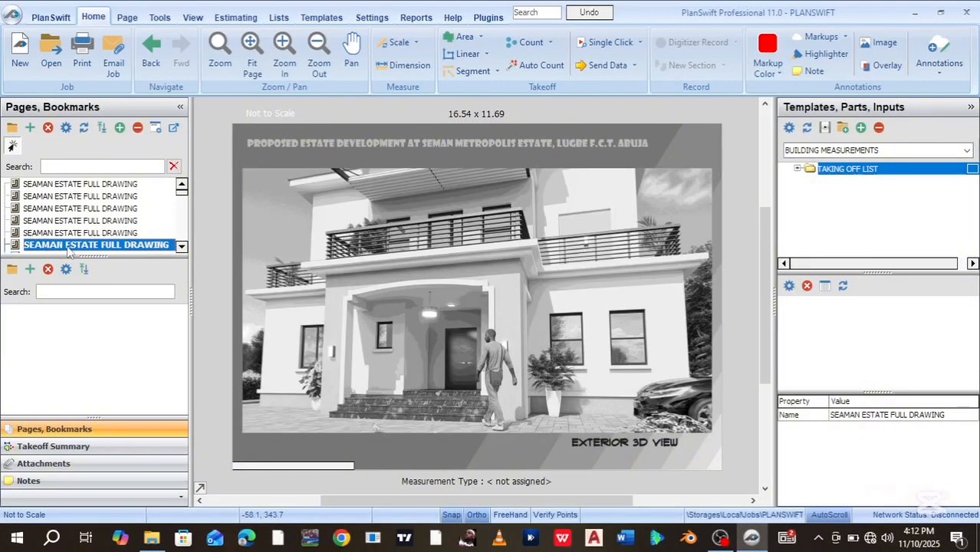
pyautogui.click(181, 246)
pyautogui.click(182, 246)
pyautogui.click(182, 246)
pyautogui.click(182, 246)
pyautogui.click(181, 246)
pyautogui.click(182, 247)
pyautogui.click(69, 221)
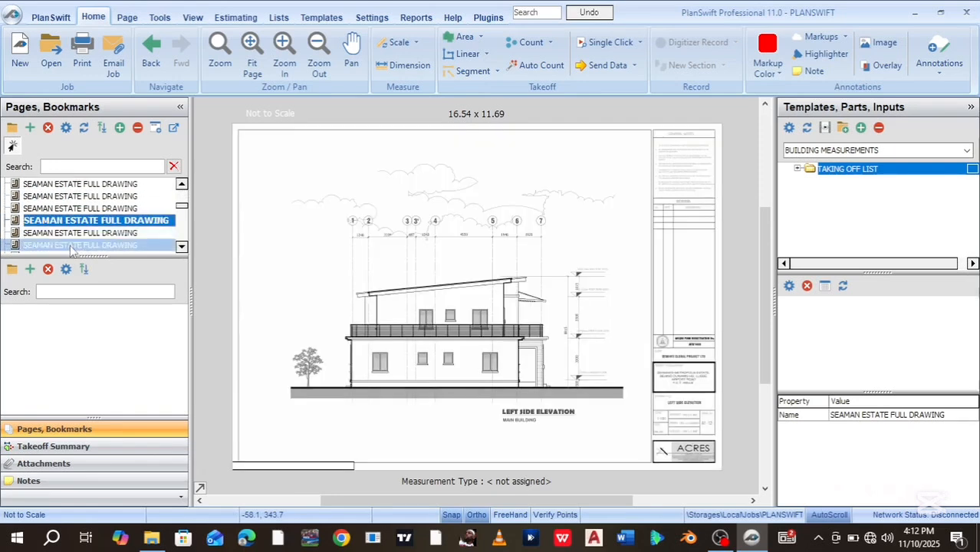
# Step: Find the window schedule page among the imported drawings and examine its window types and dimensions up close
pyautogui.click(181, 246)
pyautogui.click(182, 246)
pyautogui.click(182, 246)
pyautogui.click(182, 246)
pyautogui.click(182, 246)
pyautogui.click(182, 246)
pyautogui.click(182, 247)
pyautogui.click(182, 247)
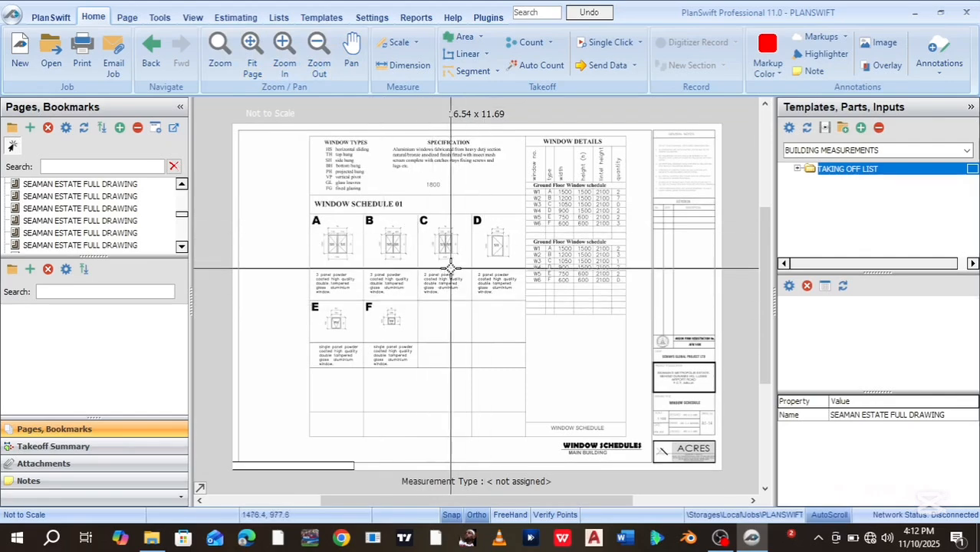
pyautogui.scroll(3, 452, 269)
pyautogui.scroll(-3, 452, 268)
pyautogui.scroll(4, 451, 269)
pyautogui.scroll(2, 451, 269)
pyautogui.scroll(-2, 452, 269)
pyautogui.scroll(5, 451, 268)
pyautogui.scroll(-5, 451, 268)
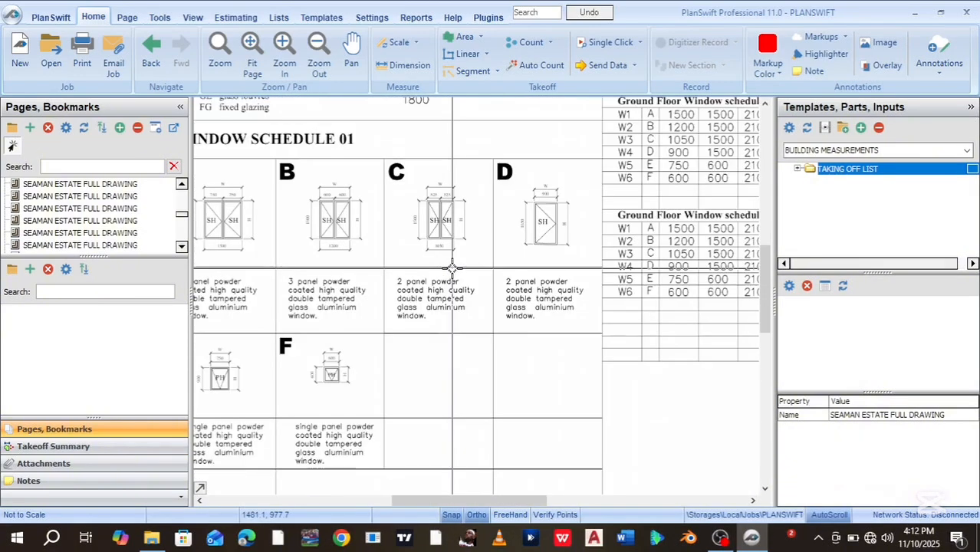
pyautogui.scroll(2, 452, 269)
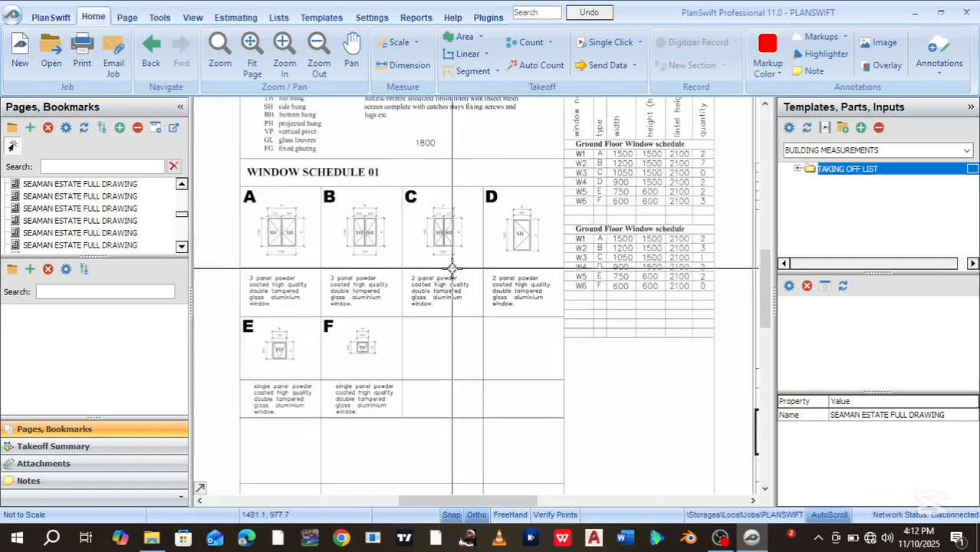
pyautogui.scroll(-2, 451, 269)
pyautogui.scroll(3, 452, 269)
pyautogui.scroll(4, 452, 268)
pyautogui.scroll(-4, 452, 268)
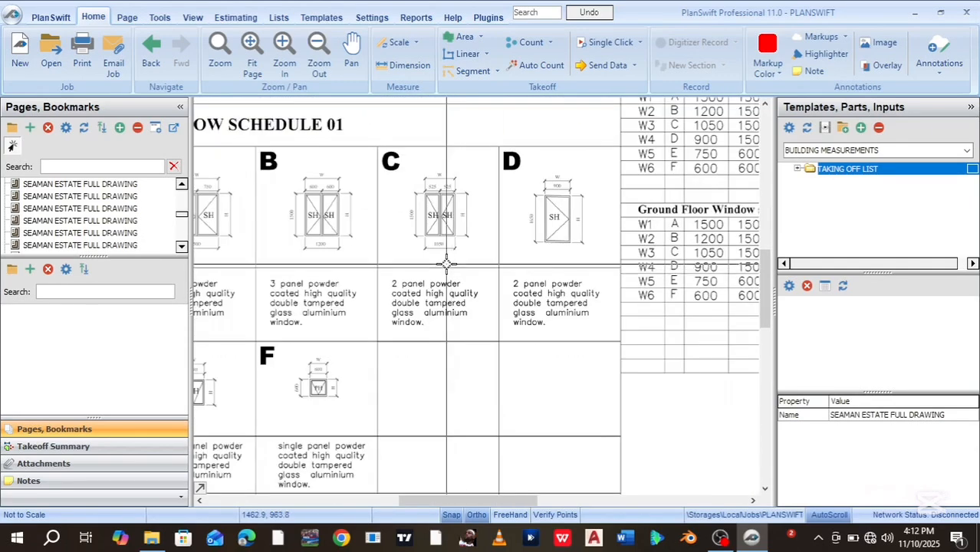
pyautogui.scroll(-3, 445, 262)
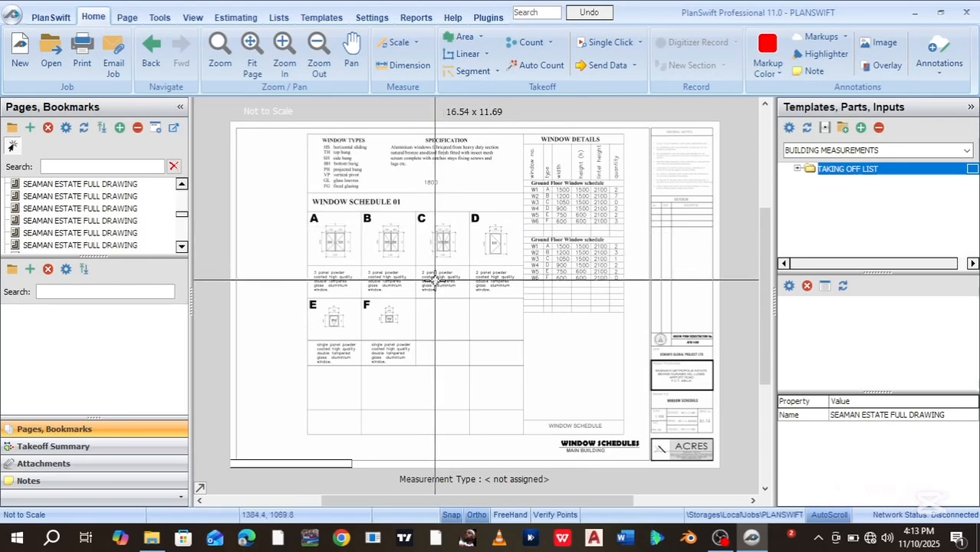
# Step: Look over the window schedule page with the Pan tool, covering the window types, specification and window details table
pyautogui.scroll(1, 442, 277)
pyautogui.moveTo(438, 275)
pyautogui.mouseDown()
pyautogui.moveTo(220, 164)
pyautogui.moveTo(373, 243)
pyautogui.moveTo(617, 551)
pyautogui.moveTo(390, 383)
pyautogui.moveTo(421, 262)
pyautogui.moveTo(535, 515)
pyautogui.moveTo(533, 476)
pyautogui.moveTo(407, 278)
pyautogui.moveTo(667, 179)
pyautogui.moveTo(539, 293)
pyautogui.mouseUp()
pyautogui.scroll(-3, 466, 302)
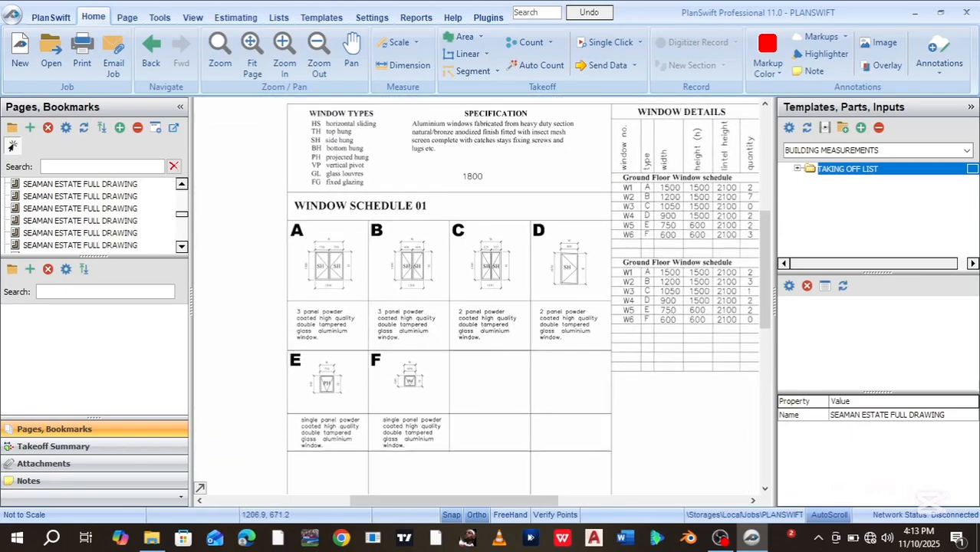
pyautogui.moveTo(466, 302); pyautogui.dragTo(381, 280)
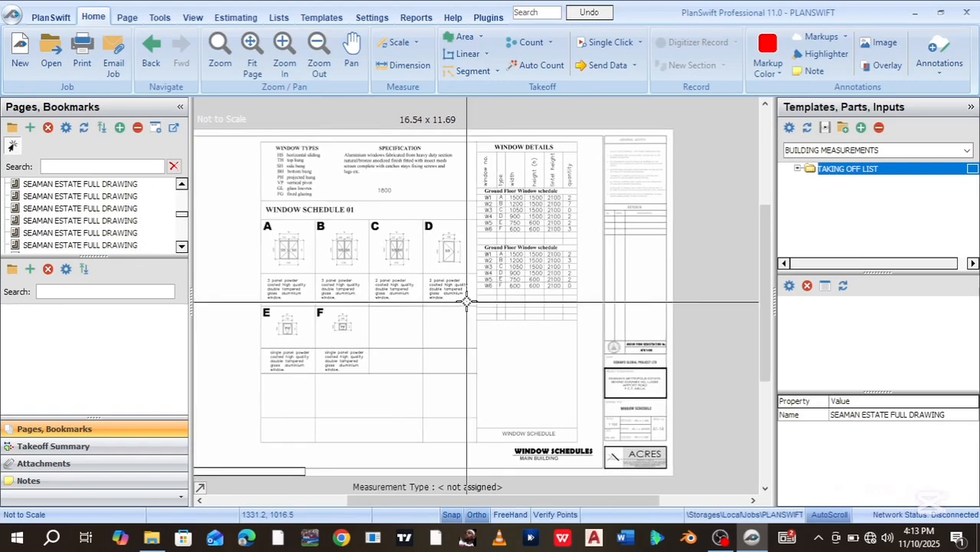
pyautogui.click(352, 47)
pyautogui.moveTo(422, 222)
pyautogui.mouseDown()
pyautogui.moveTo(363, 313)
pyautogui.moveTo(359, 305)
pyautogui.mouseUp()
pyautogui.moveTo(536, 226)
pyautogui.mouseDown()
pyautogui.moveTo(457, 210)
pyautogui.moveTo(460, 230)
pyautogui.moveTo(463, 221)
pyautogui.moveTo(426, 214)
pyautogui.moveTo(385, 178)
pyautogui.mouseUp()
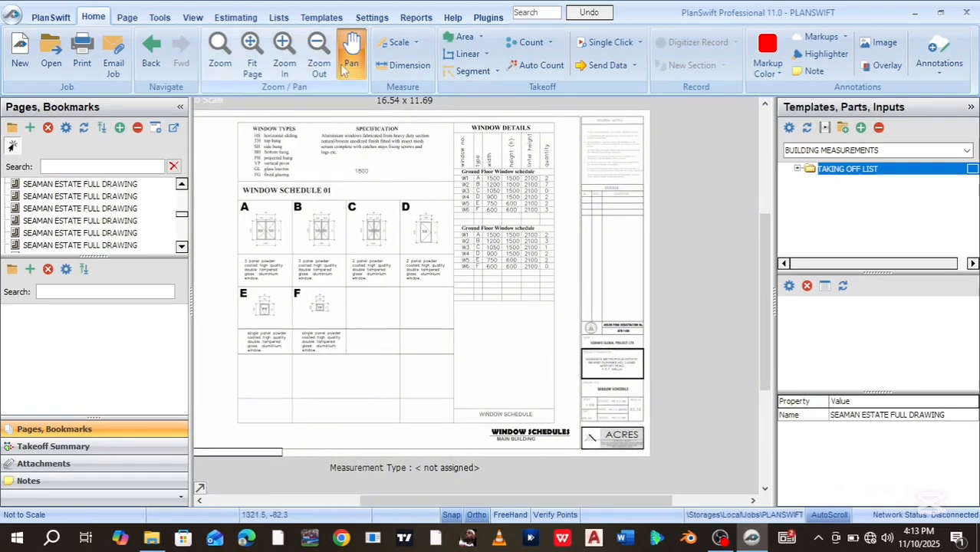
pyautogui.press('Escape')
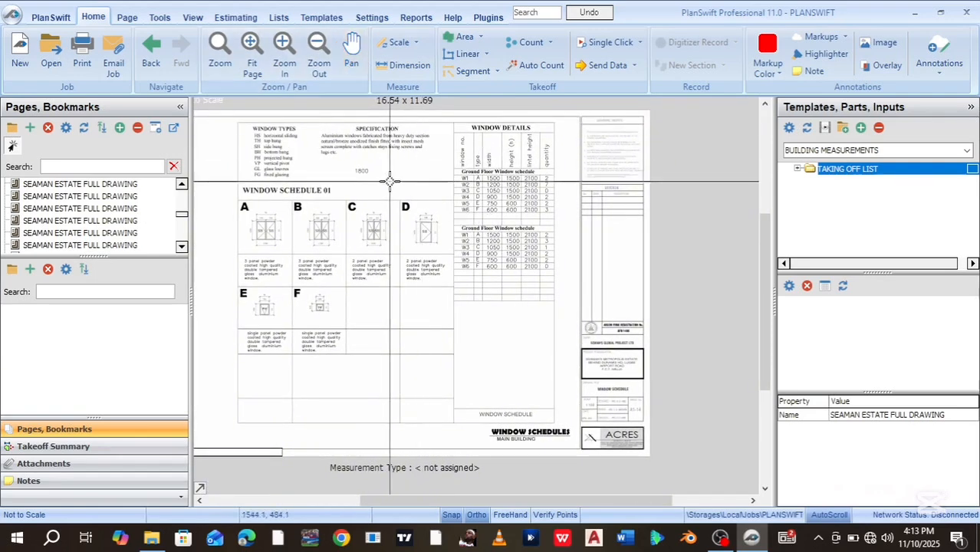
# Step: Inspect the window details table and the window descriptions at closer zoom, finishing on the full schedule page
pyautogui.click(284, 46)
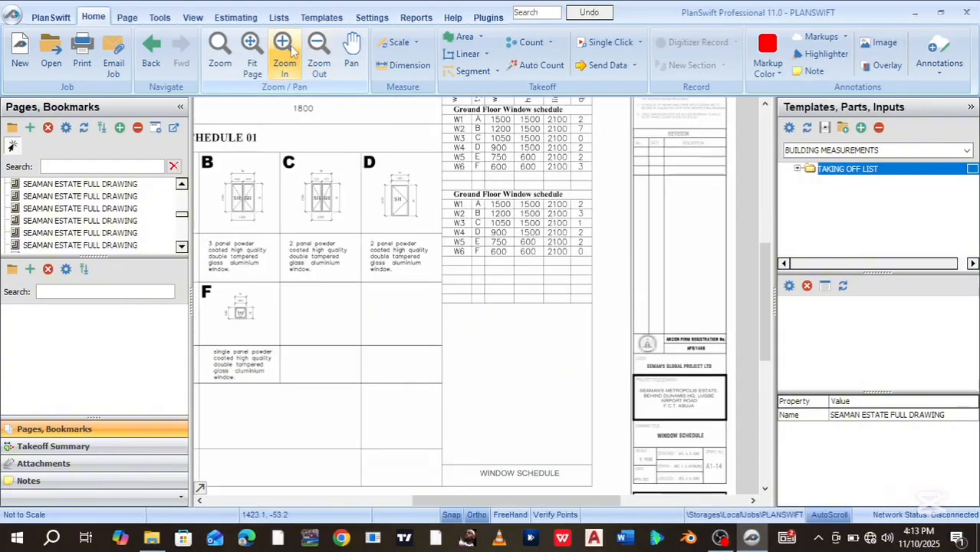
pyautogui.click(289, 48)
pyautogui.click(318, 47)
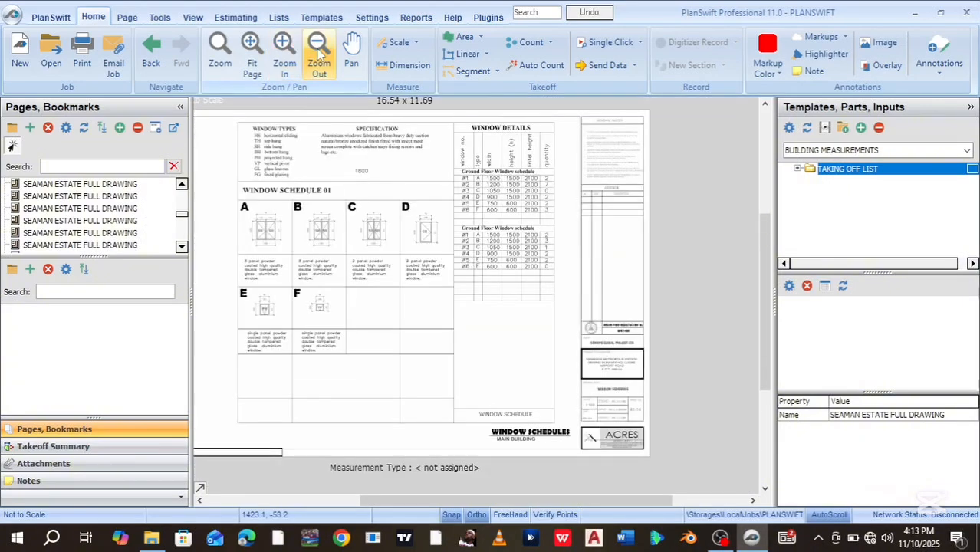
pyautogui.scroll(3, 448, 334)
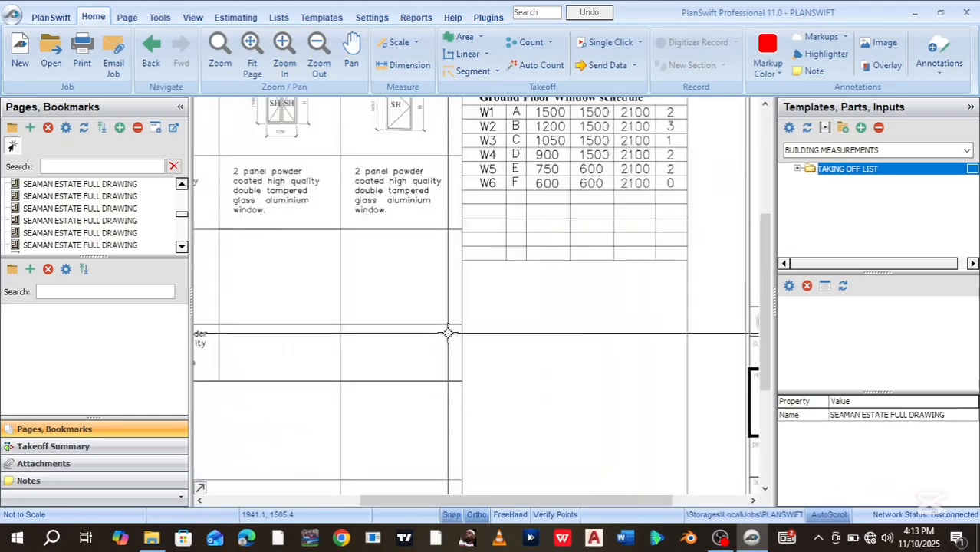
pyautogui.scroll(-4, 448, 332)
pyautogui.scroll(2, 449, 332)
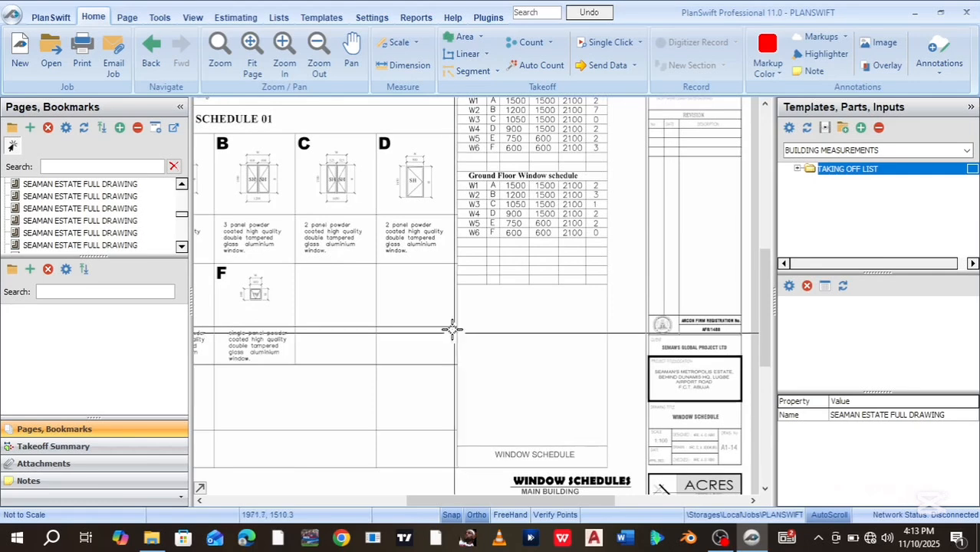
pyautogui.scroll(-1, 424, 272)
pyautogui.moveTo(427, 274); pyautogui.dragTo(459, 317)
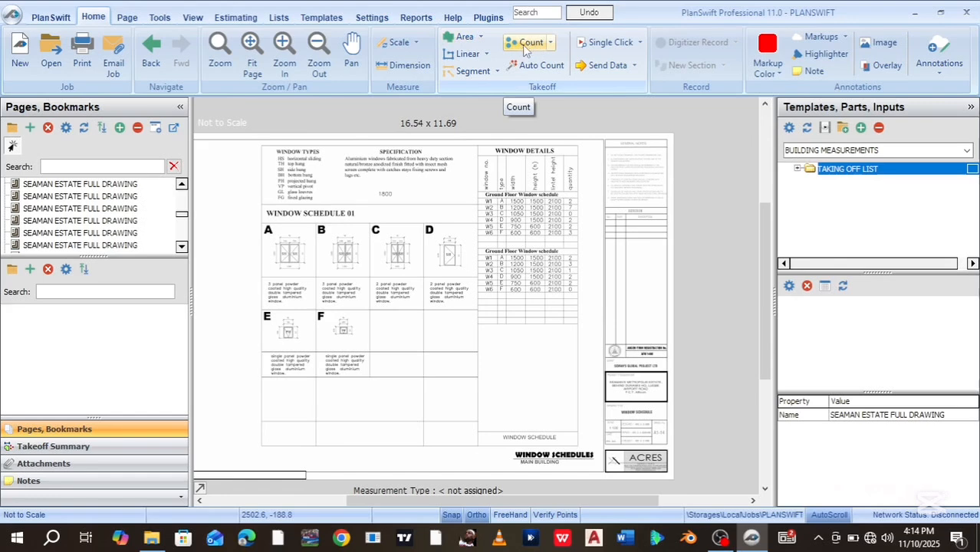
# Step: Review the available Count takeoff types and marker shapes without choosing one
pyautogui.click(551, 46)
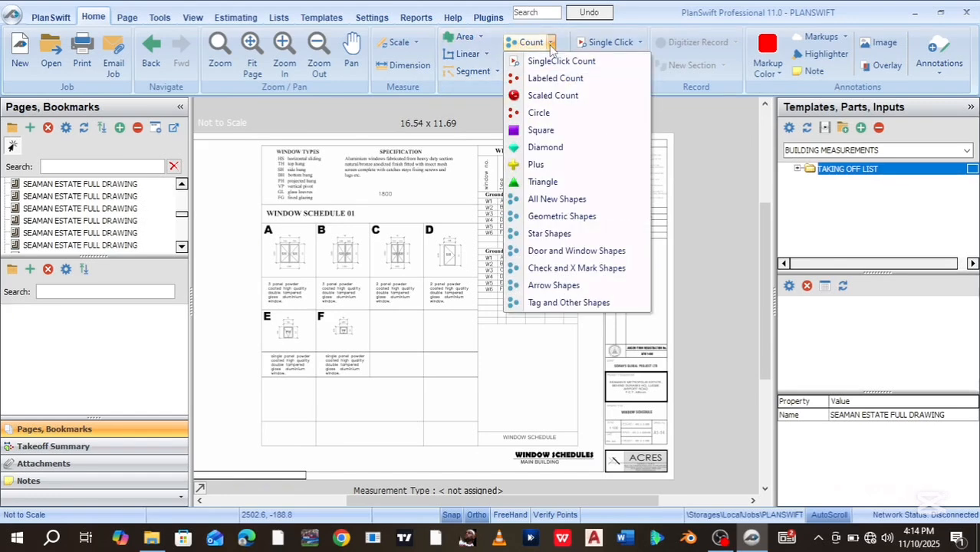
pyautogui.click(551, 46)
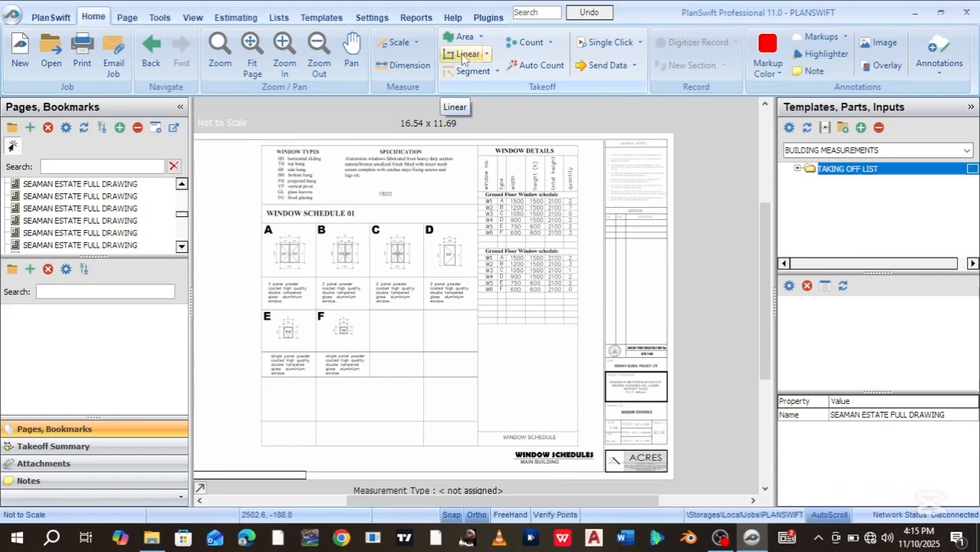
pyautogui.click(463, 57)
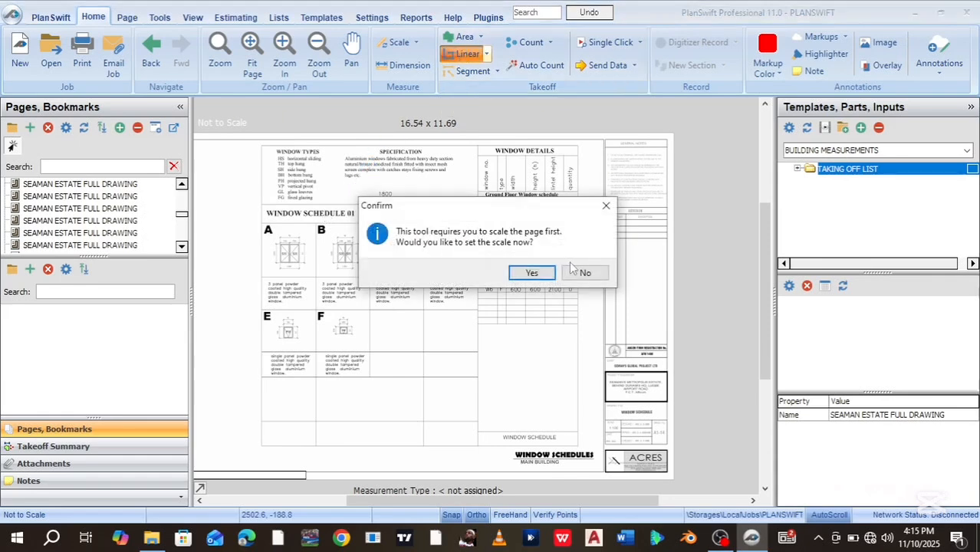
pyautogui.click(529, 274)
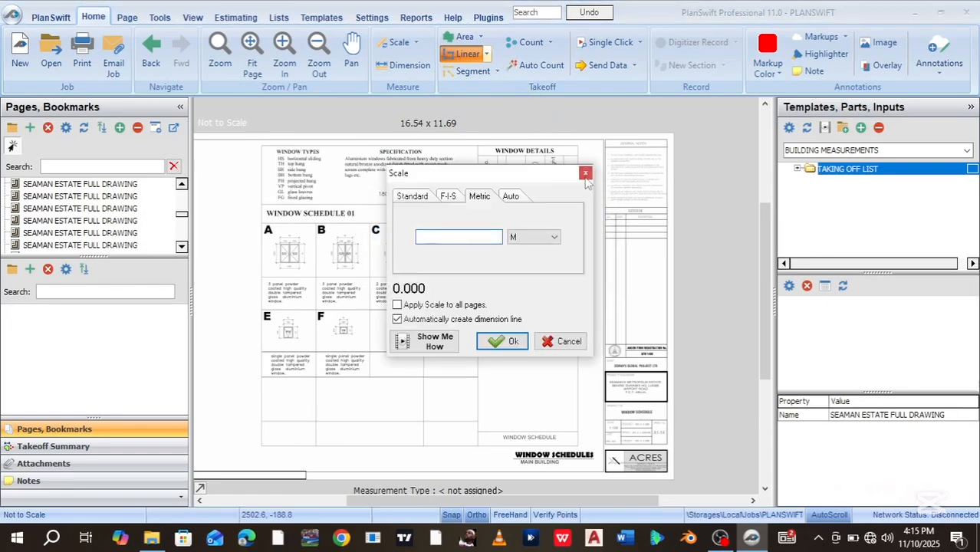
pyautogui.click(587, 170)
pyautogui.click(463, 54)
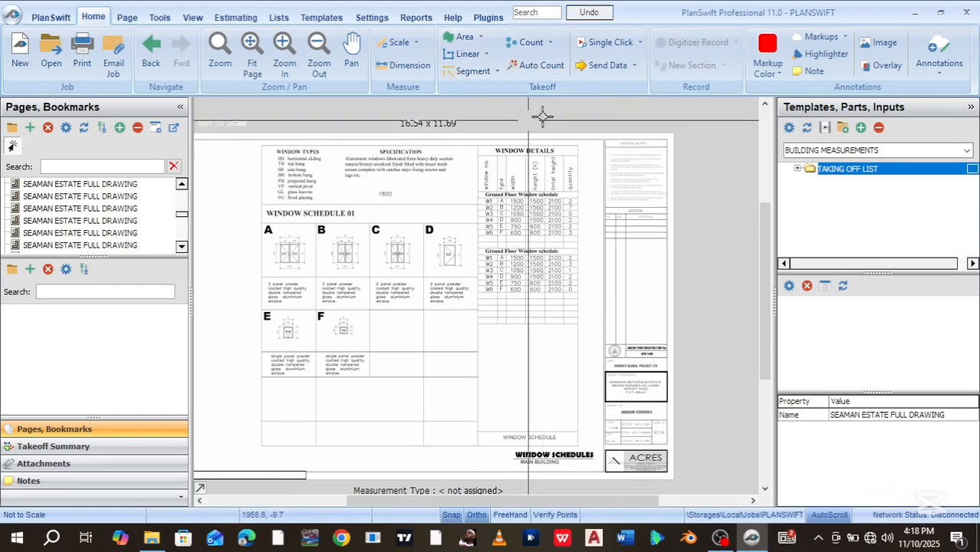
pyautogui.press('Escape')
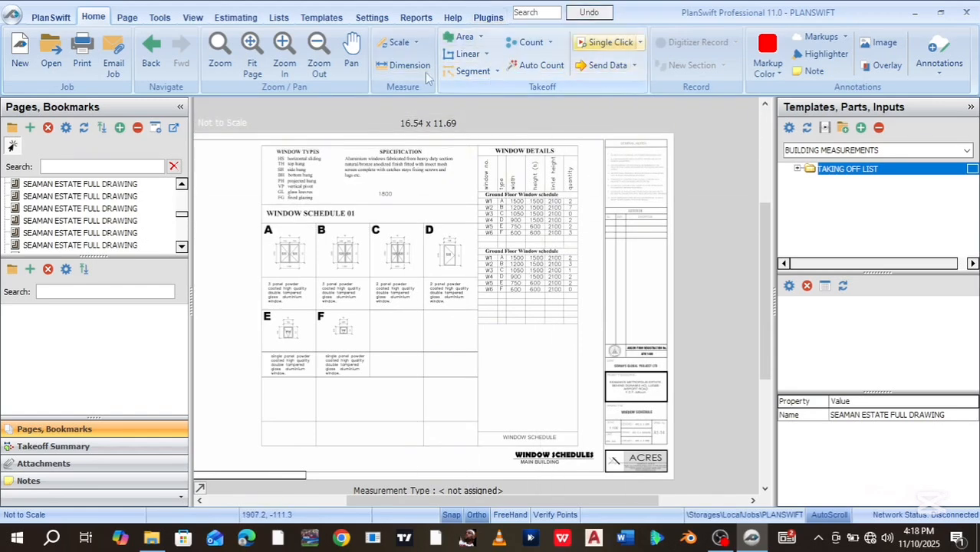